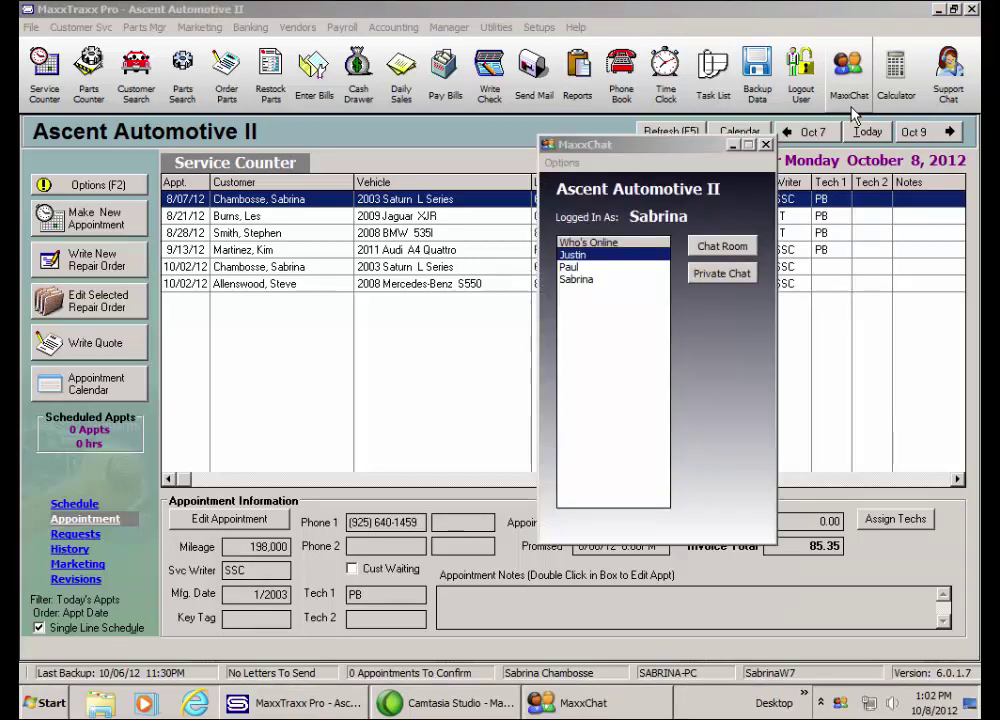
Step: Select coworkers in the online list, then open the group chat room and move it left
{"action": "left_click", "coordinate": [582, 268]}
{"action": "left_click", "coordinate": [570, 256]}
{"action": "left_click", "coordinate": [594, 281]}
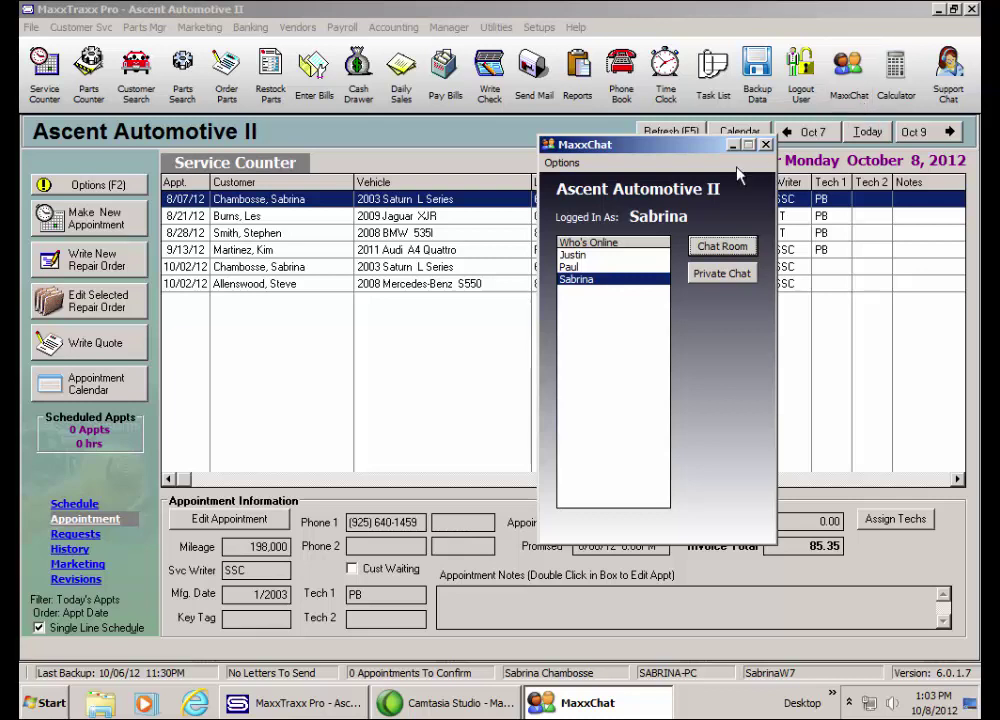
{"action": "left_click", "coordinate": [722, 248]}
{"action": "left_click_drag", "start_coordinate": [727, 288], "coordinate": [320, 218]}
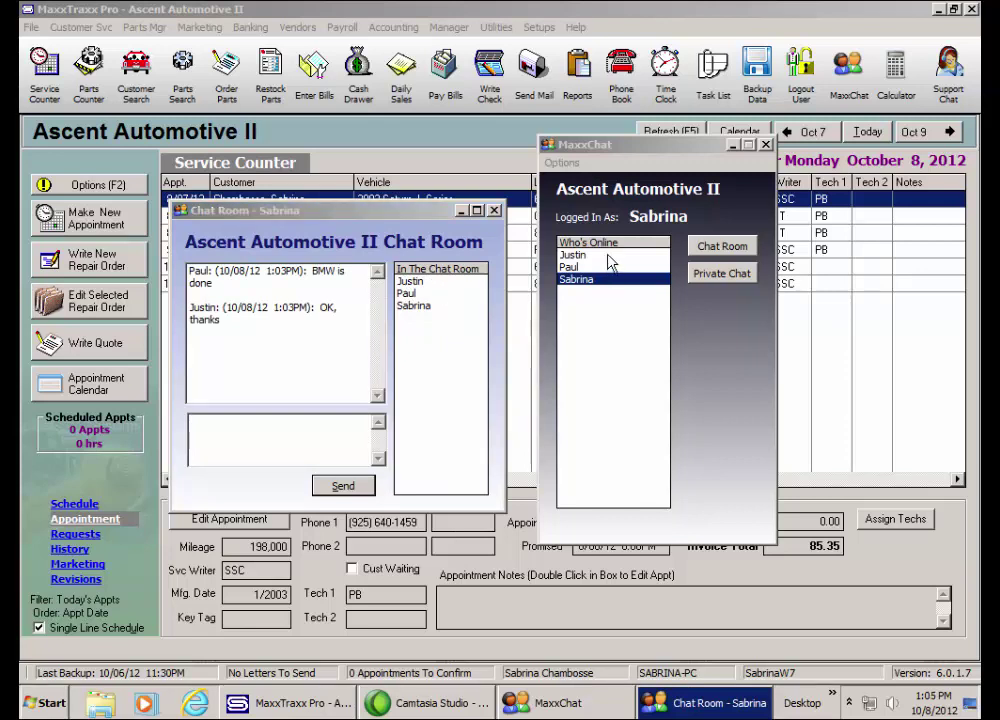
Step: Bring MaxxChat forward, start a message, then close and reopen the group chat room
{"action": "left_click", "coordinate": [573, 279]}
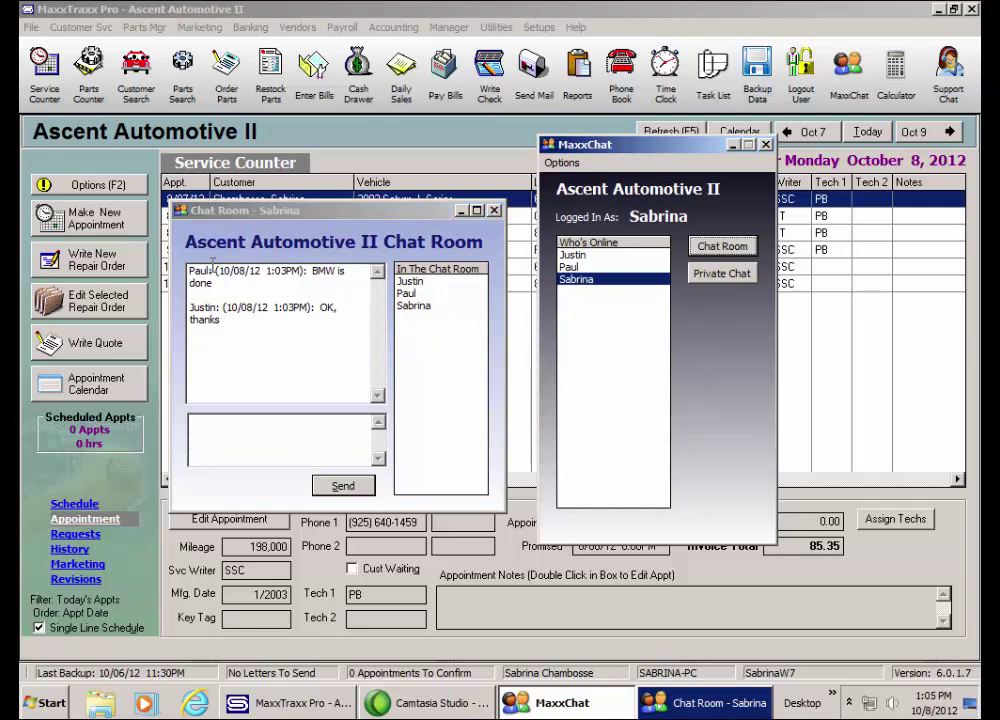
{"action": "left_click", "coordinate": [270, 283]}
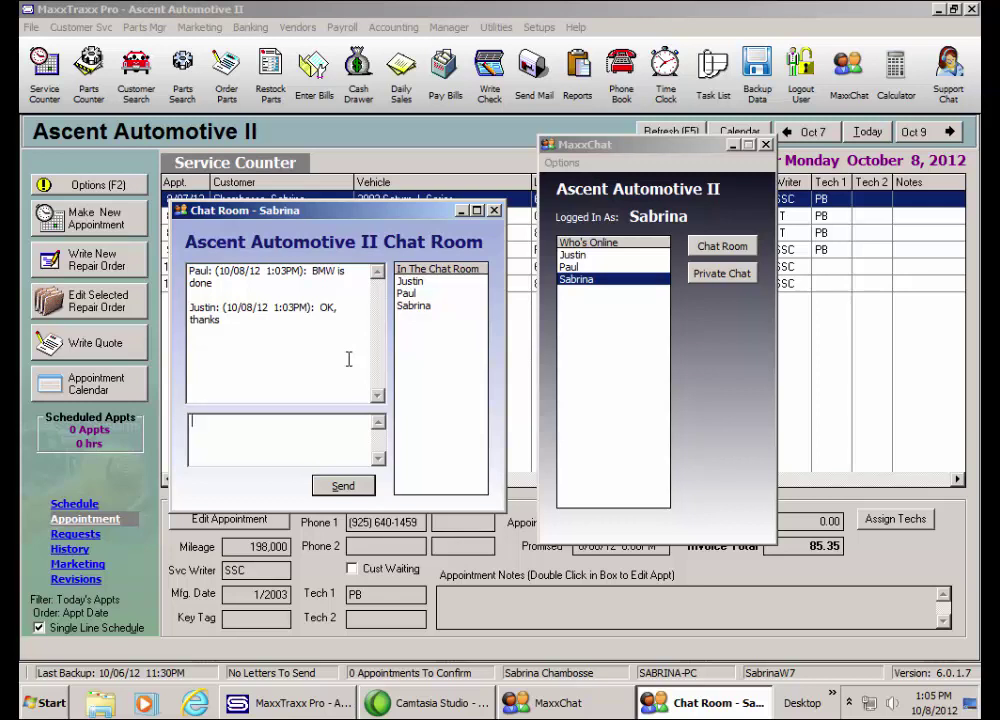
{"action": "left_click", "coordinate": [495, 211]}
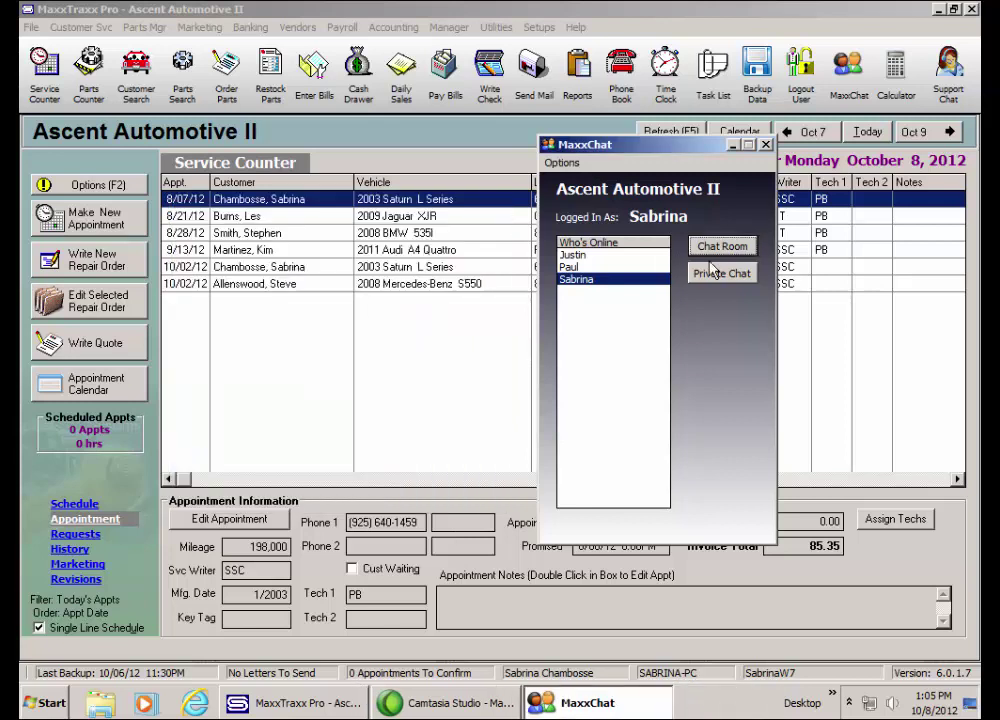
{"action": "left_click", "coordinate": [737, 247]}
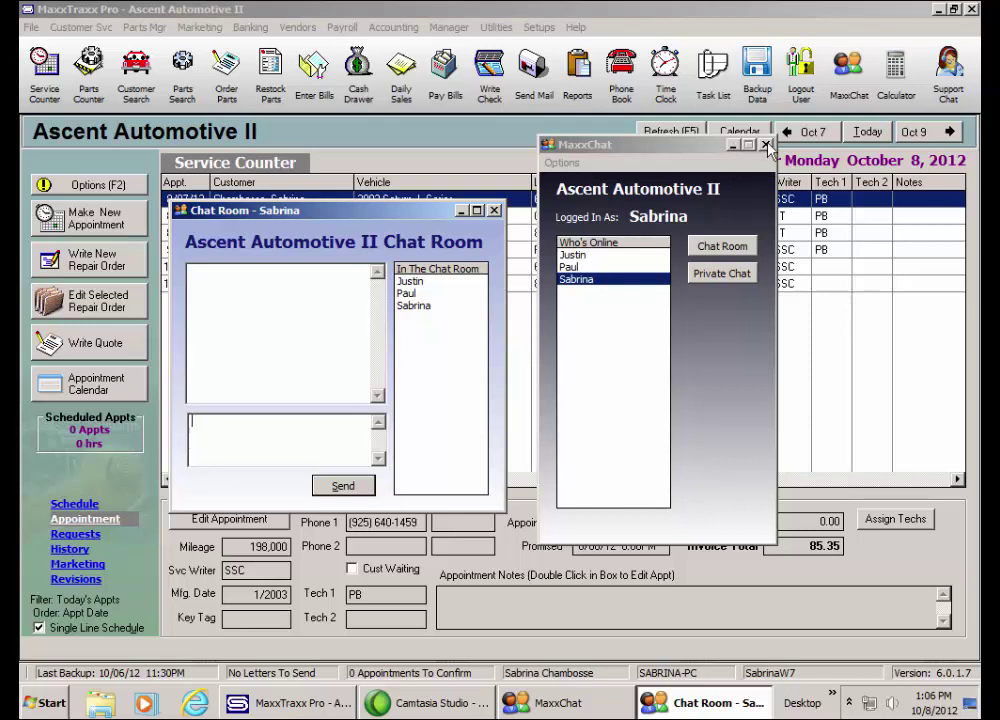
Step: Minimize MaxxChat, confirm it is still running in the tray, then minimize the chat room
{"action": "left_click", "coordinate": [735, 145]}
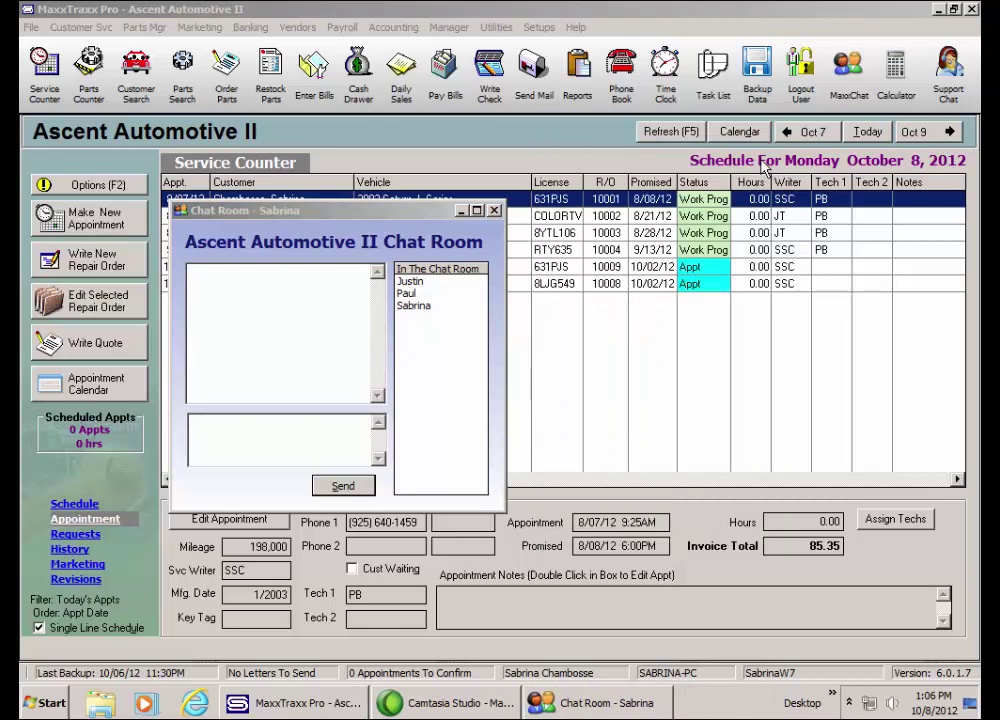
{"action": "left_click", "coordinate": [849, 702]}
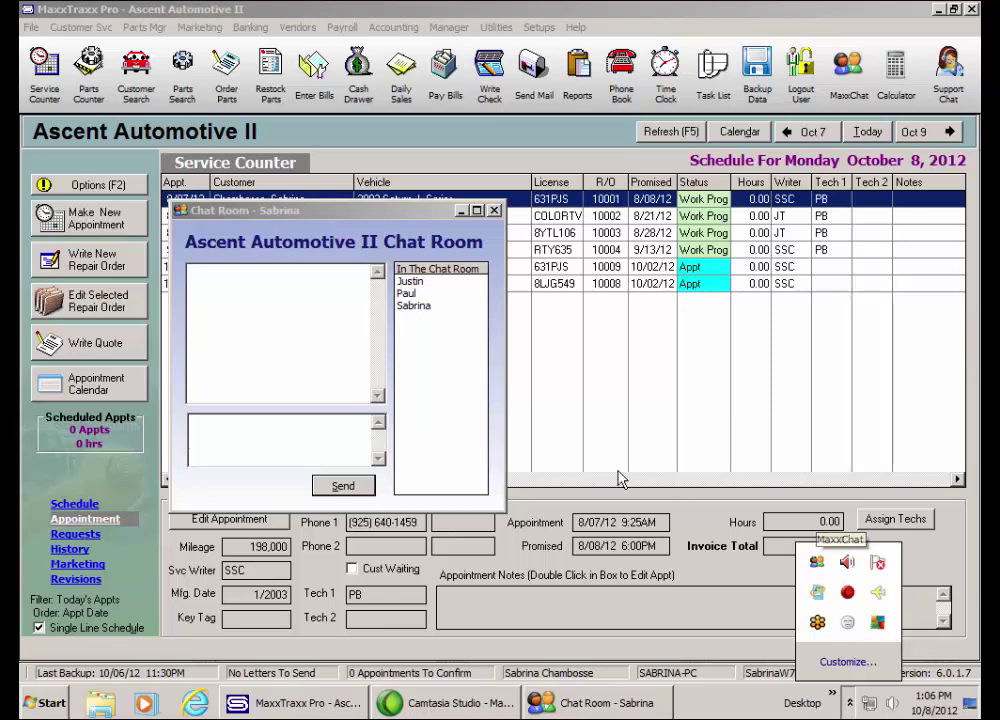
{"action": "left_click", "coordinate": [449, 373]}
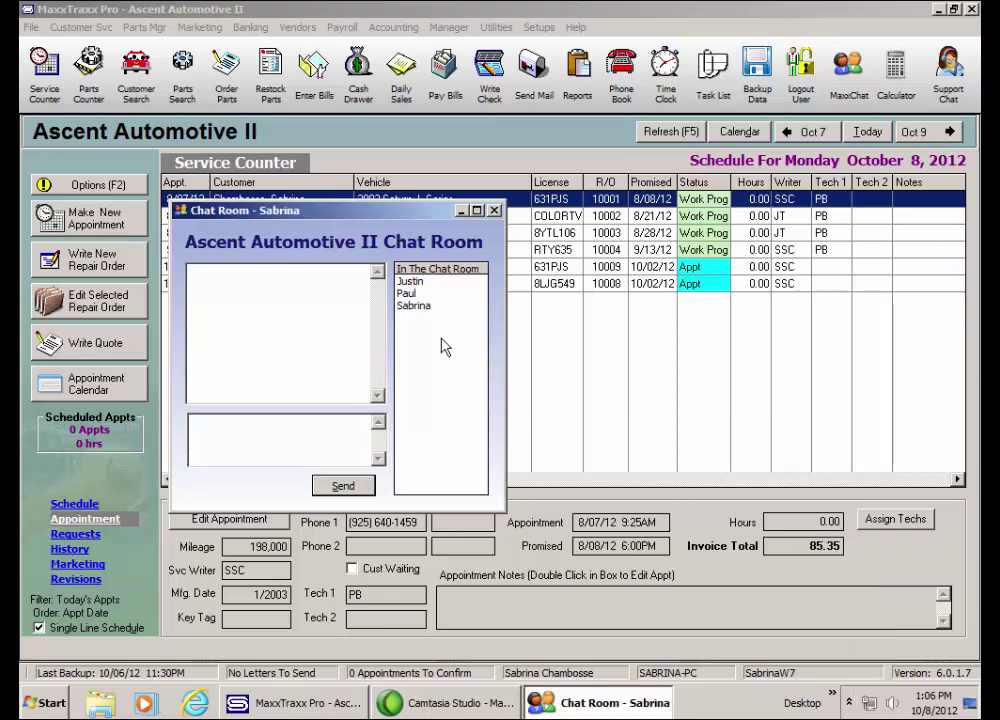
{"action": "left_click", "coordinate": [461, 212]}
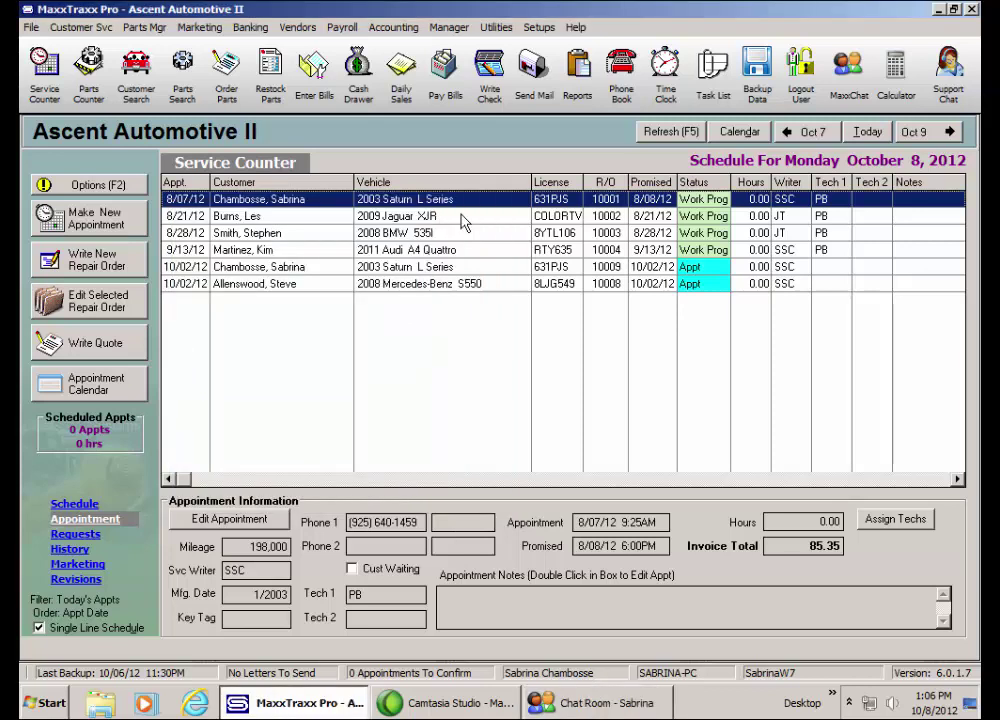
Step: Post 'The BMW customer is on his way' to the group chat room, then minimize it
{"action": "key", "text": "alt+Tab"}
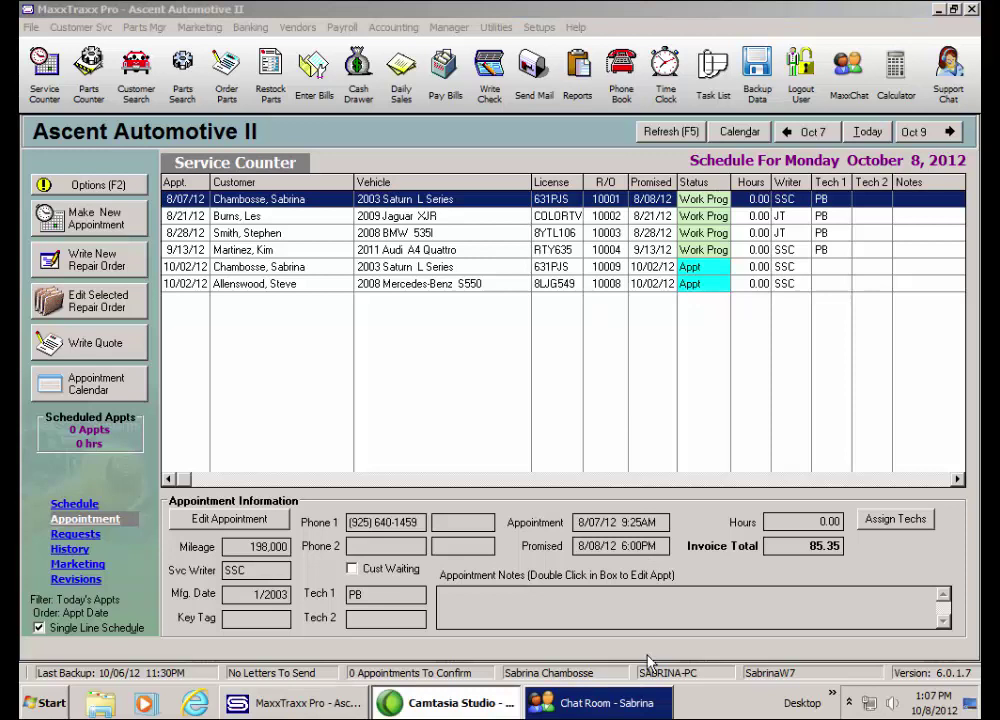
{"action": "left_click", "coordinate": [660, 708]}
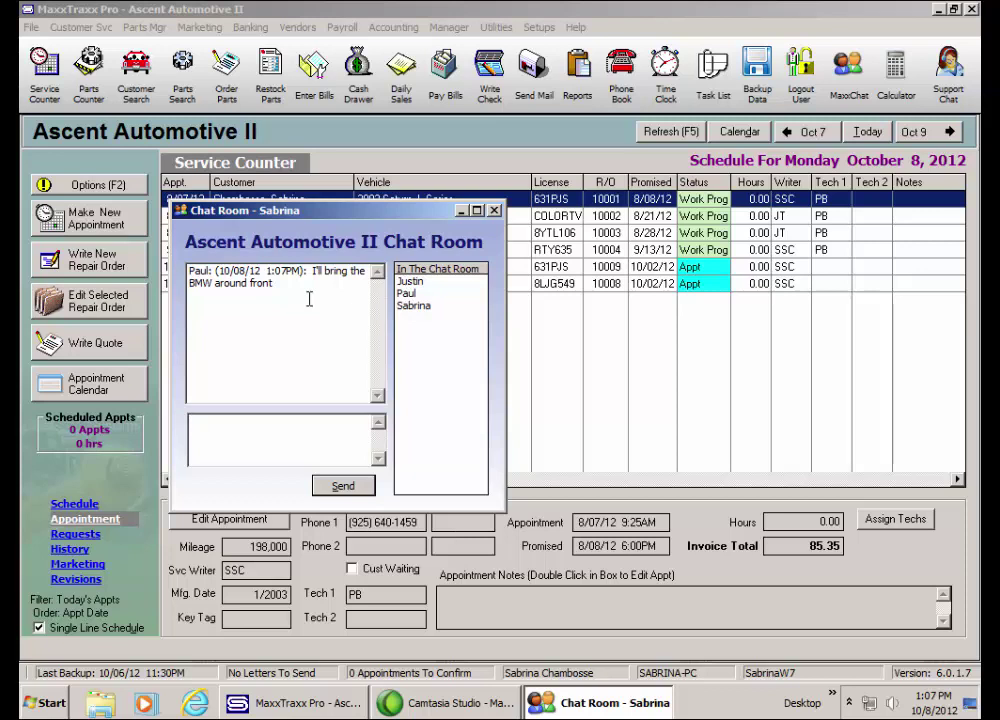
{"action": "type", "text": "The BMW customer"}
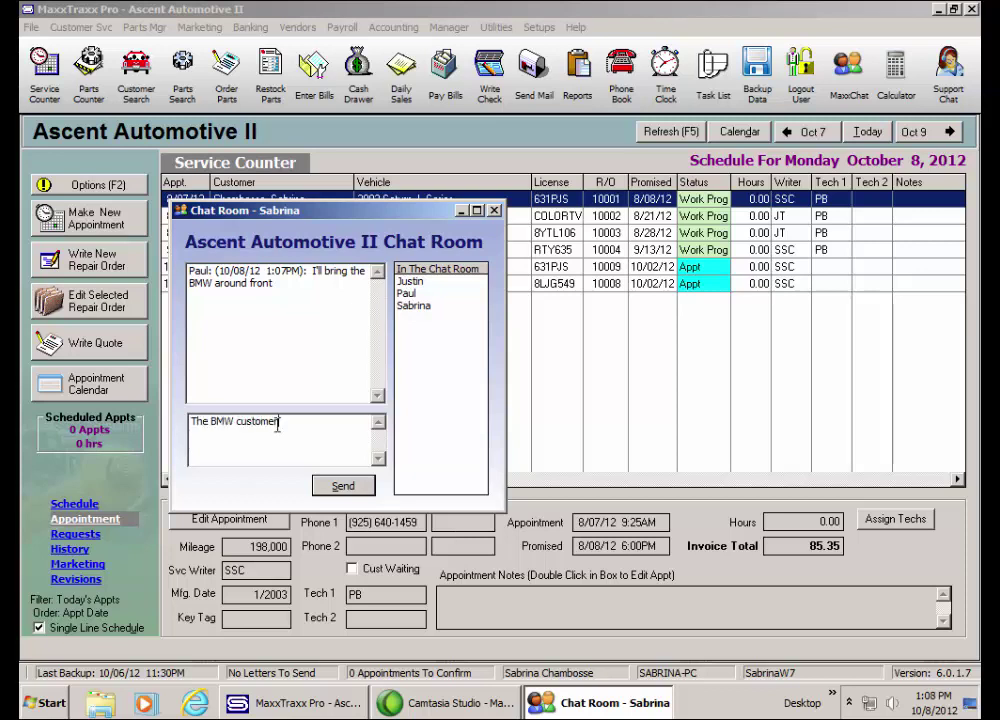
{"action": "type", "text": " is on his way"}
{"action": "key", "text": "Return"}
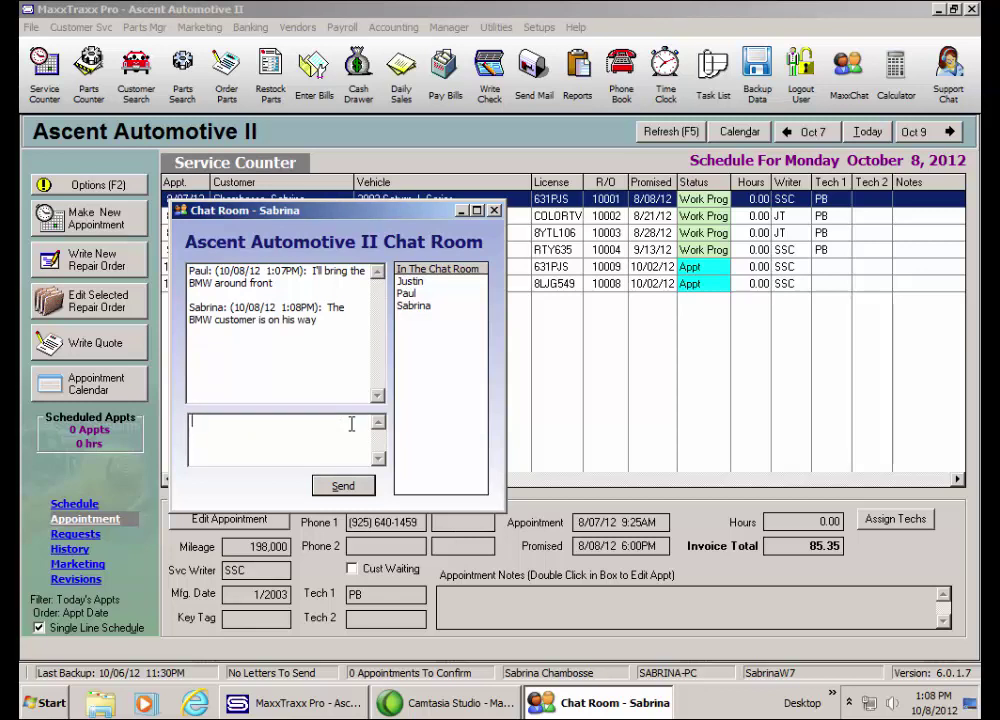
{"action": "left_click", "coordinate": [462, 211]}
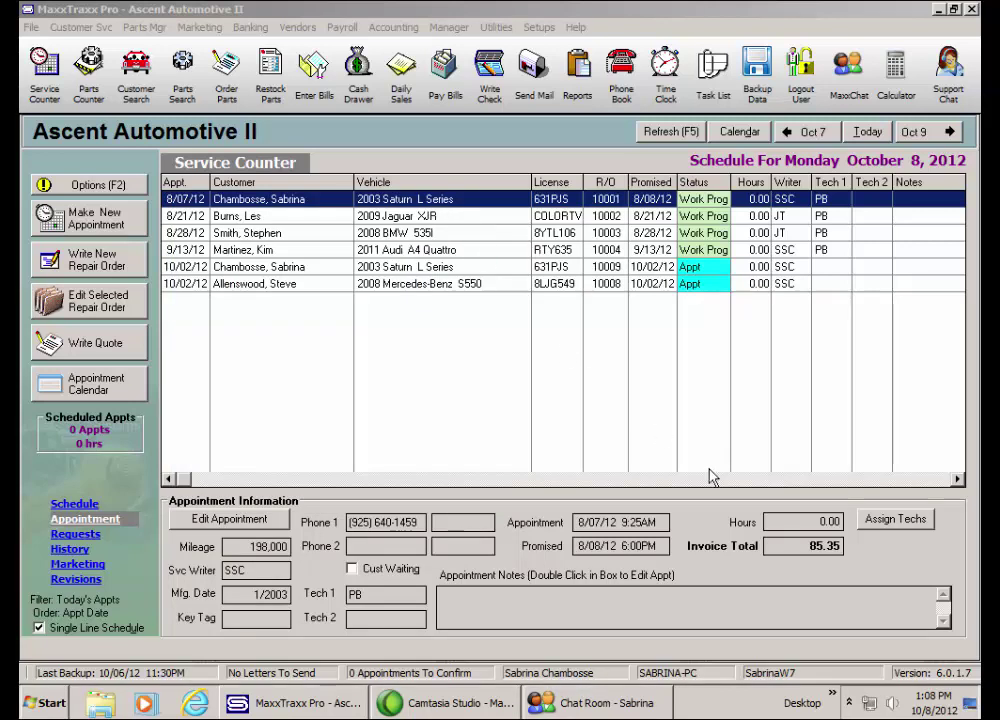
{"action": "left_click", "coordinate": [849, 703]}
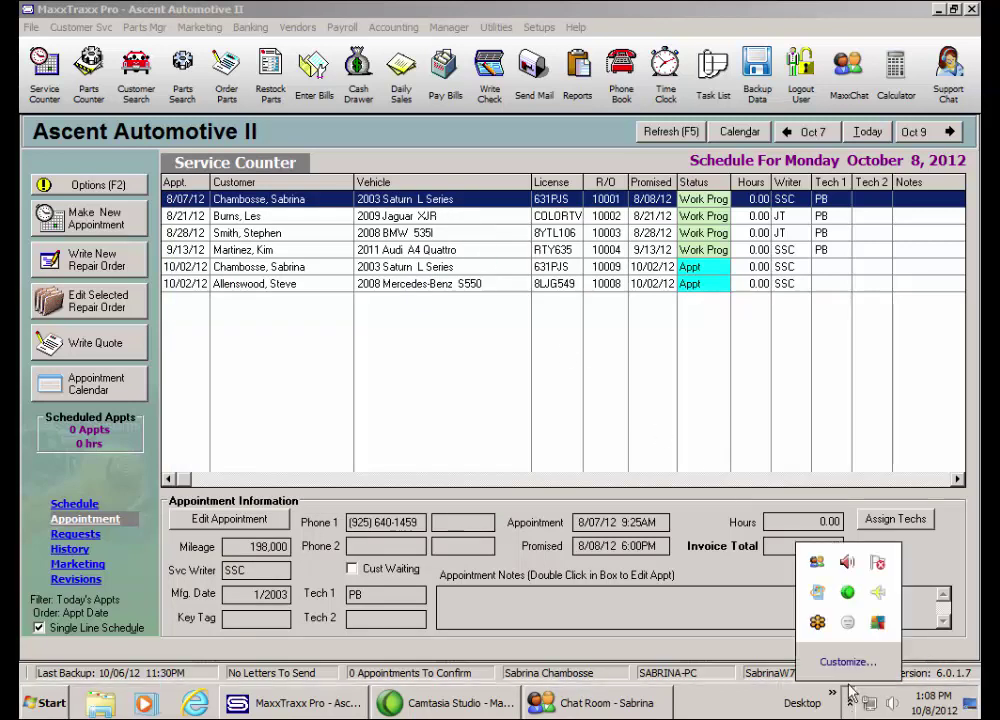
{"action": "left_click", "coordinate": [816, 566]}
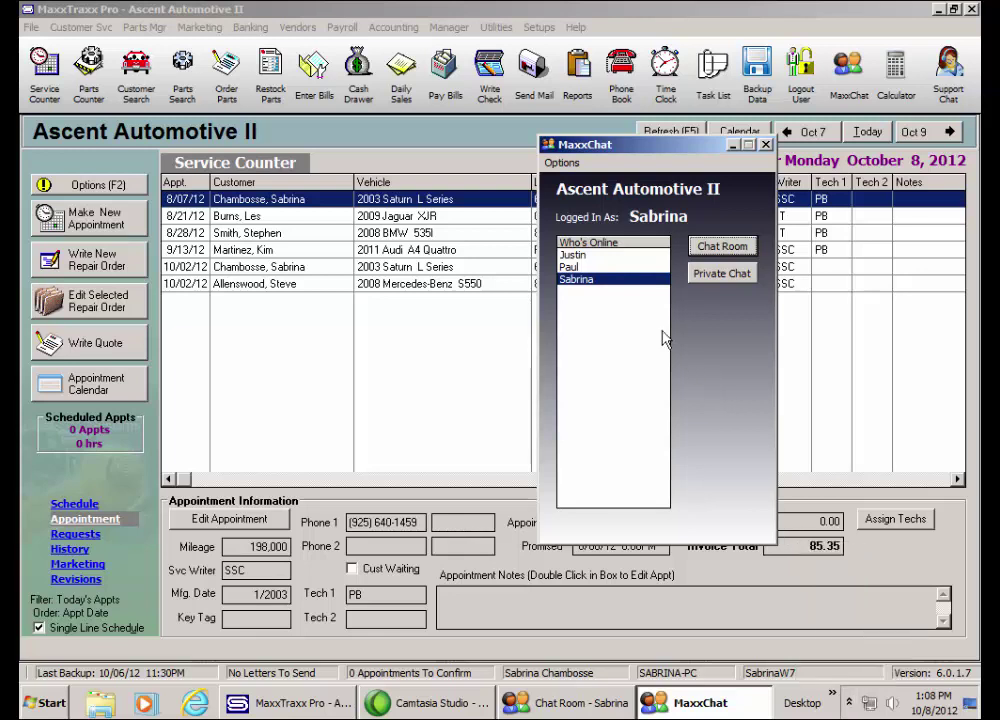
{"action": "left_click", "coordinate": [564, 164]}
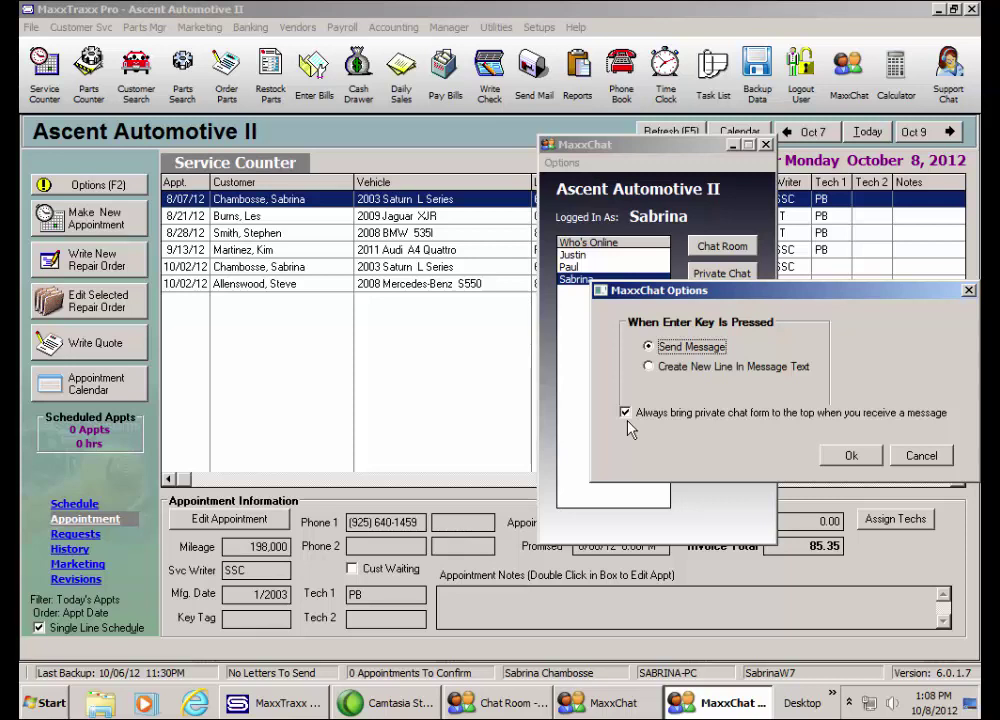
{"action": "left_click", "coordinate": [851, 456]}
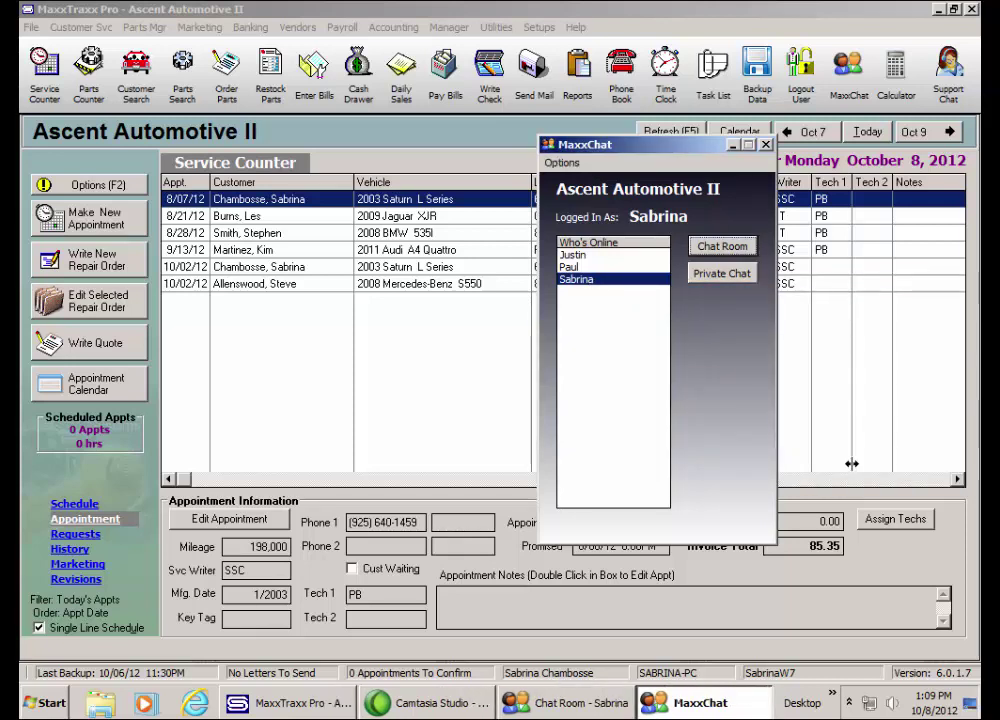
Step: Restore MaxxChat and open a private chat with the first online coworker
{"action": "left_click", "coordinate": [735, 146]}
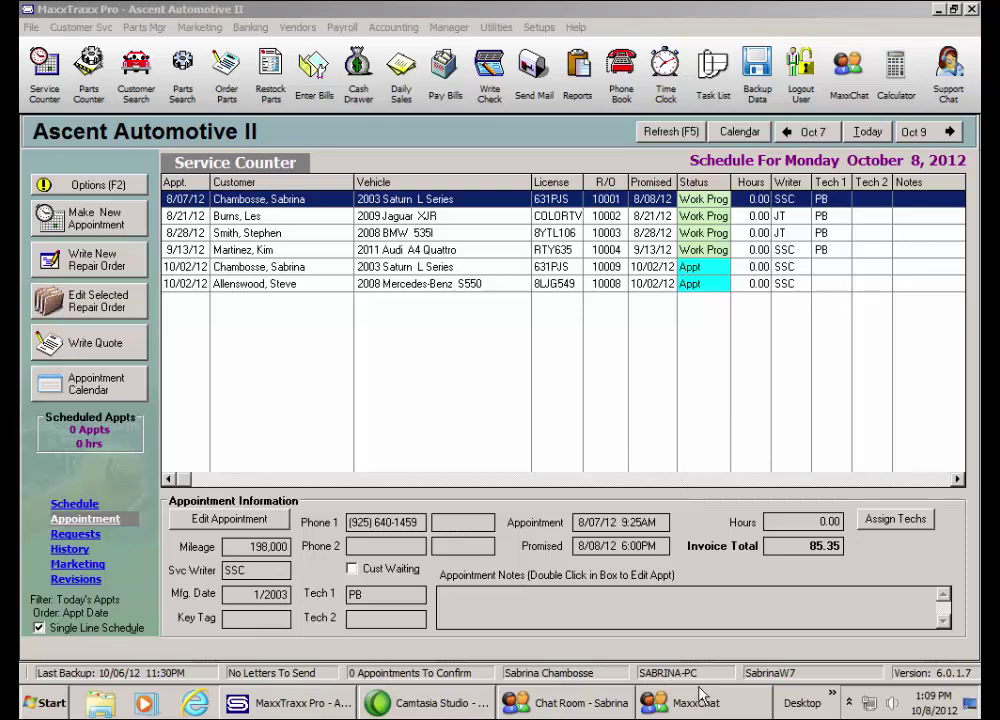
{"action": "left_click", "coordinate": [735, 708]}
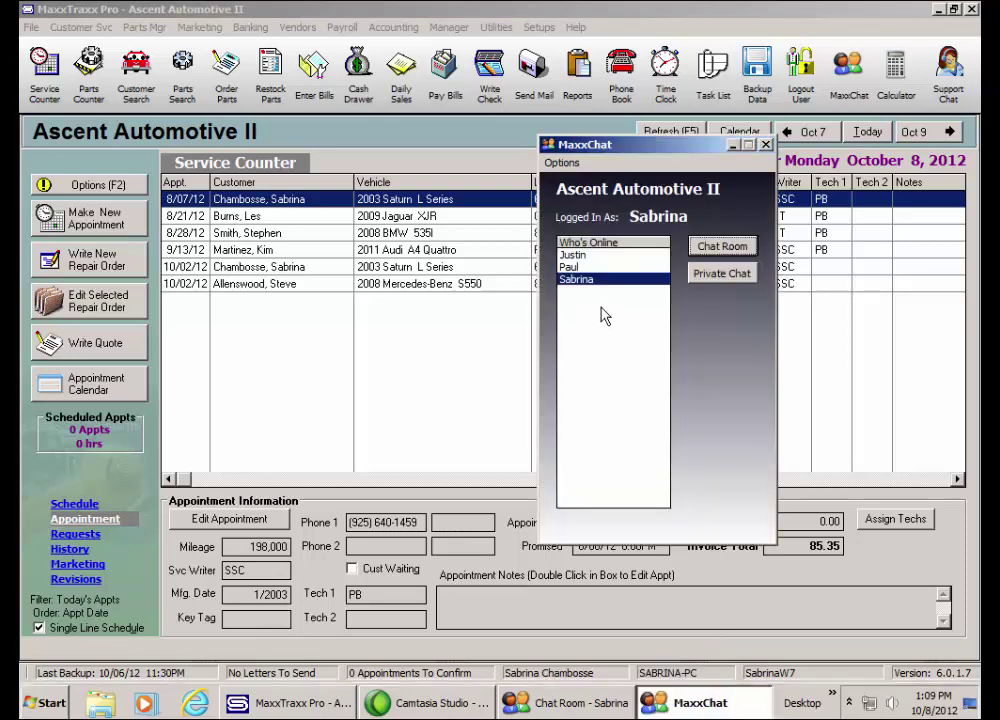
{"action": "left_click", "coordinate": [588, 256]}
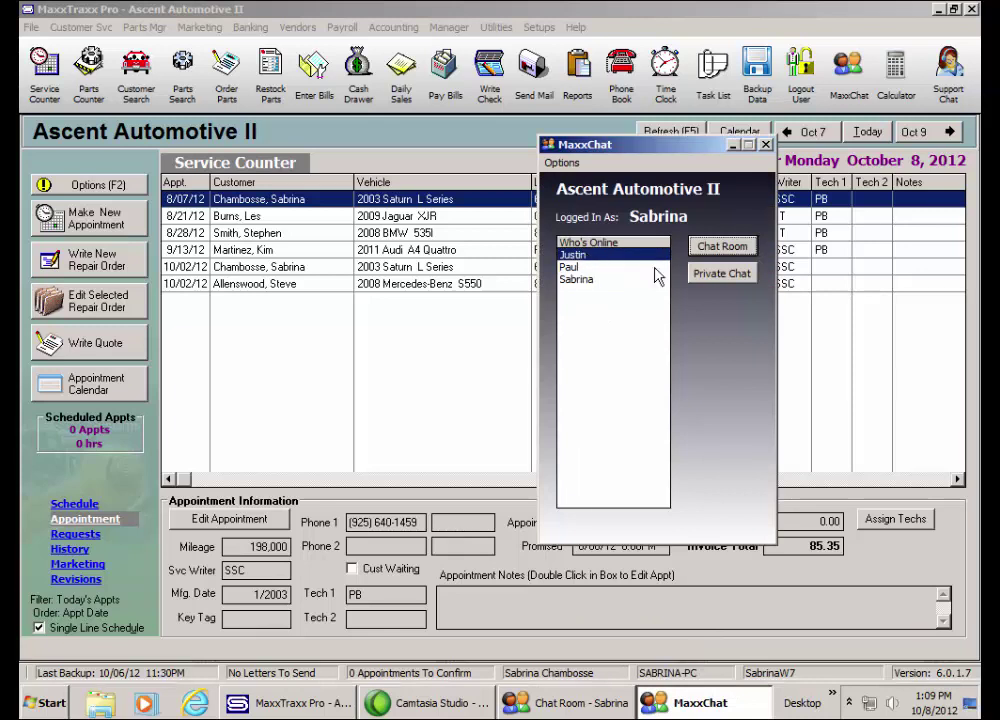
{"action": "left_click", "coordinate": [720, 276]}
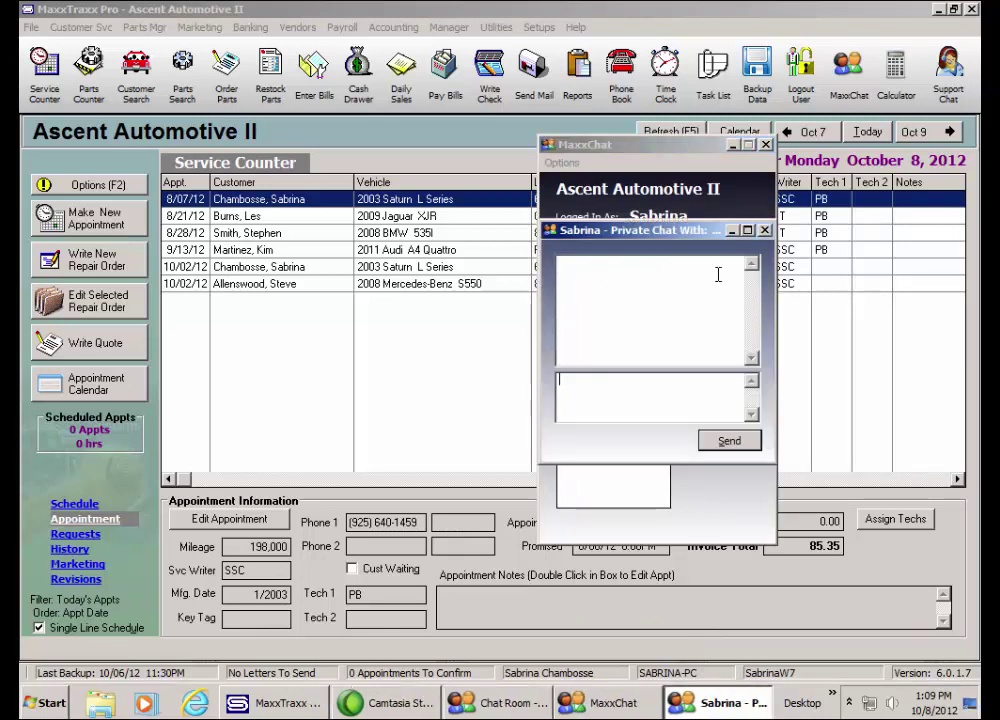
Step: Send the private message 'That customer has a past due bill!!!' and close the conversation
{"action": "left_click_drag", "start_coordinate": [690, 231], "coordinate": [390, 240]}
{"action": "left_click", "coordinate": [365, 410]}
{"action": "type", "text": "That c"}
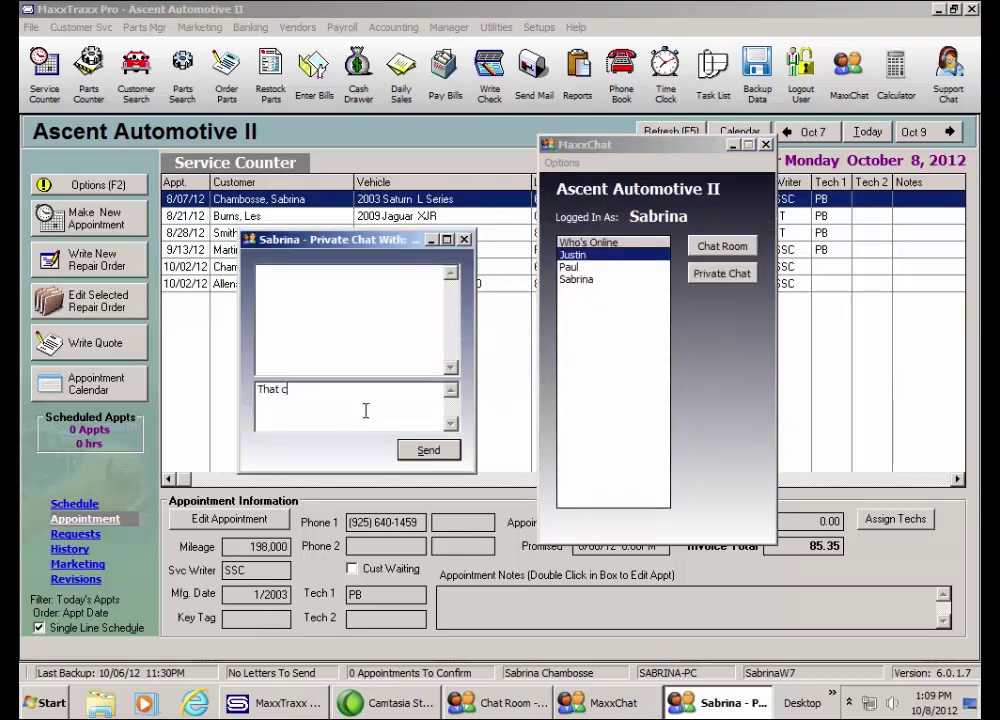
{"action": "type", "text": "ustomer has a past due bill!!!"}
{"action": "key", "text": "Return"}
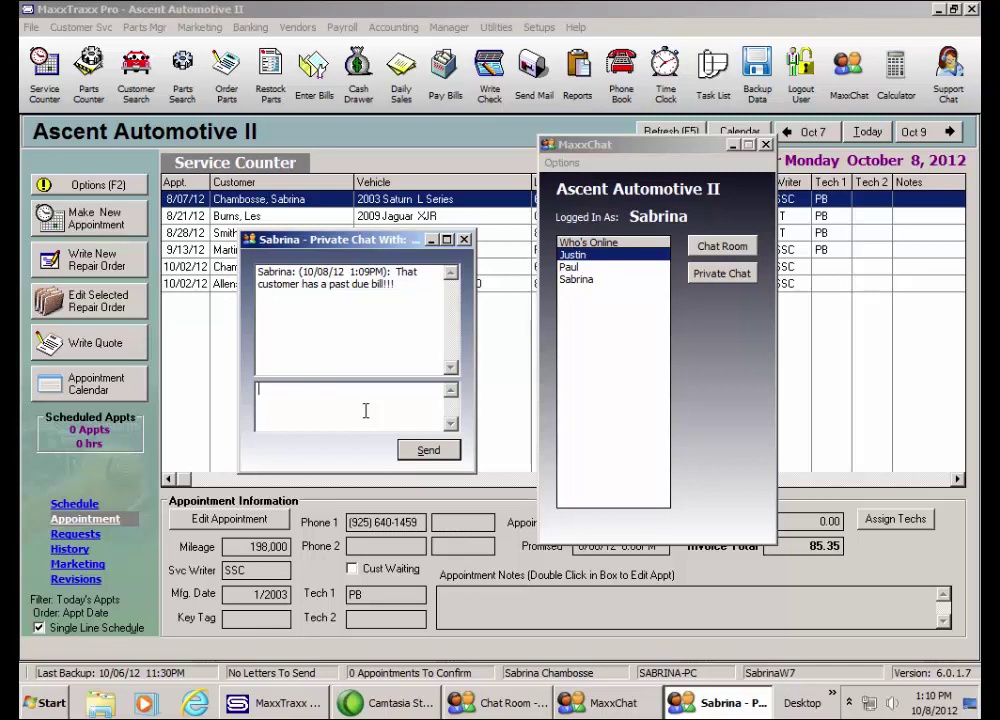
{"action": "left_click", "coordinate": [432, 241]}
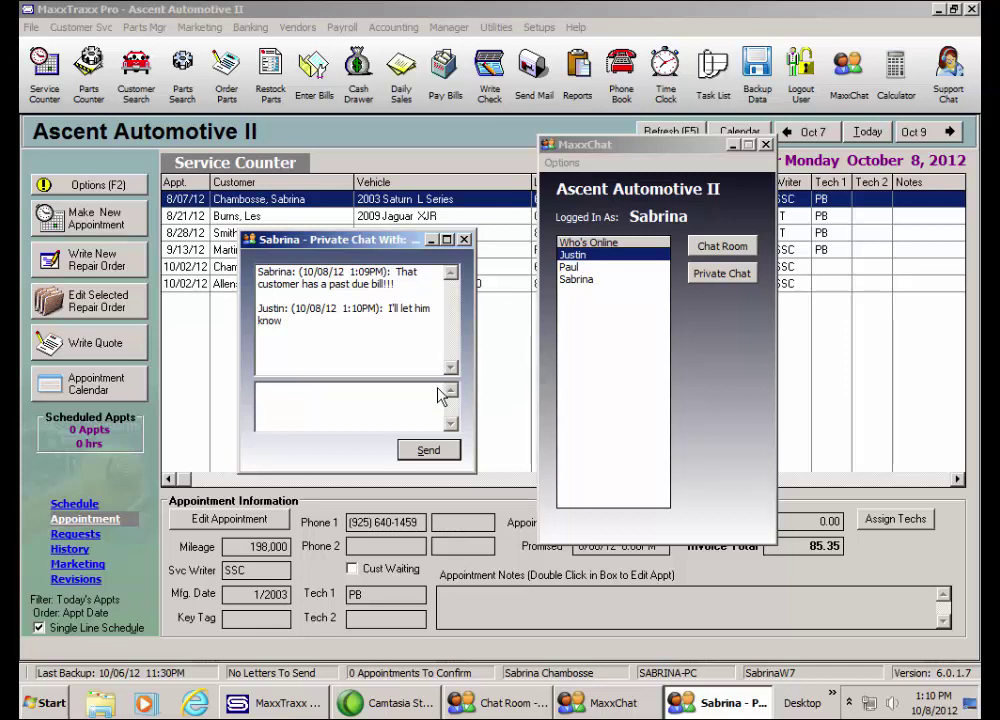
{"action": "left_click", "coordinate": [464, 240]}
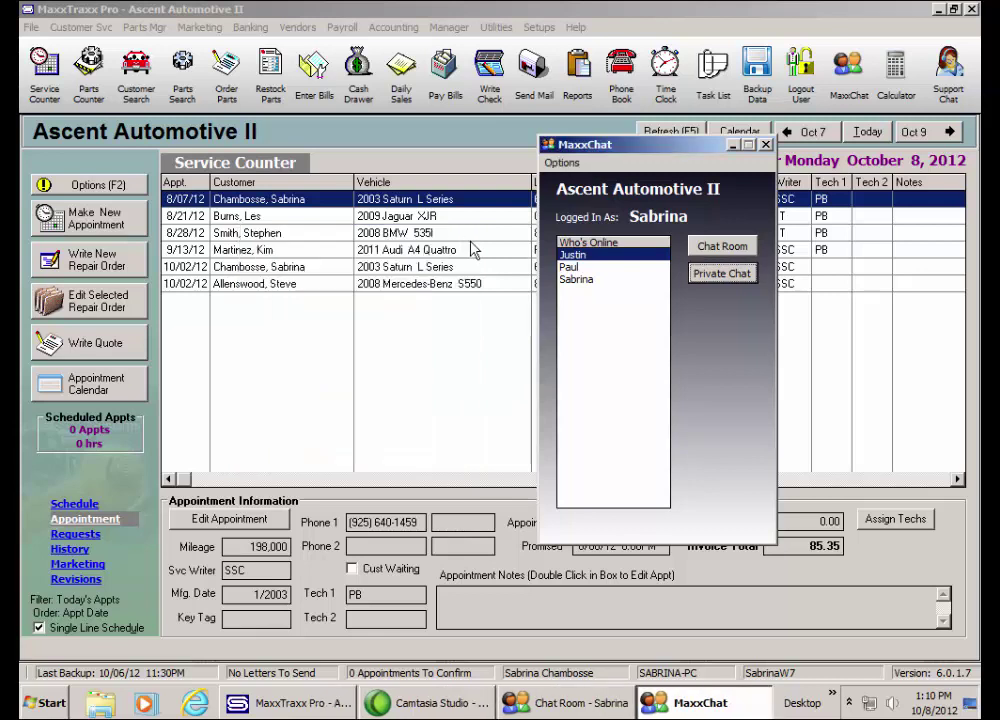
Step: Try a private chat with the second online user, dismiss the notice, and minimize MaxxChat
{"action": "left_click", "coordinate": [590, 267]}
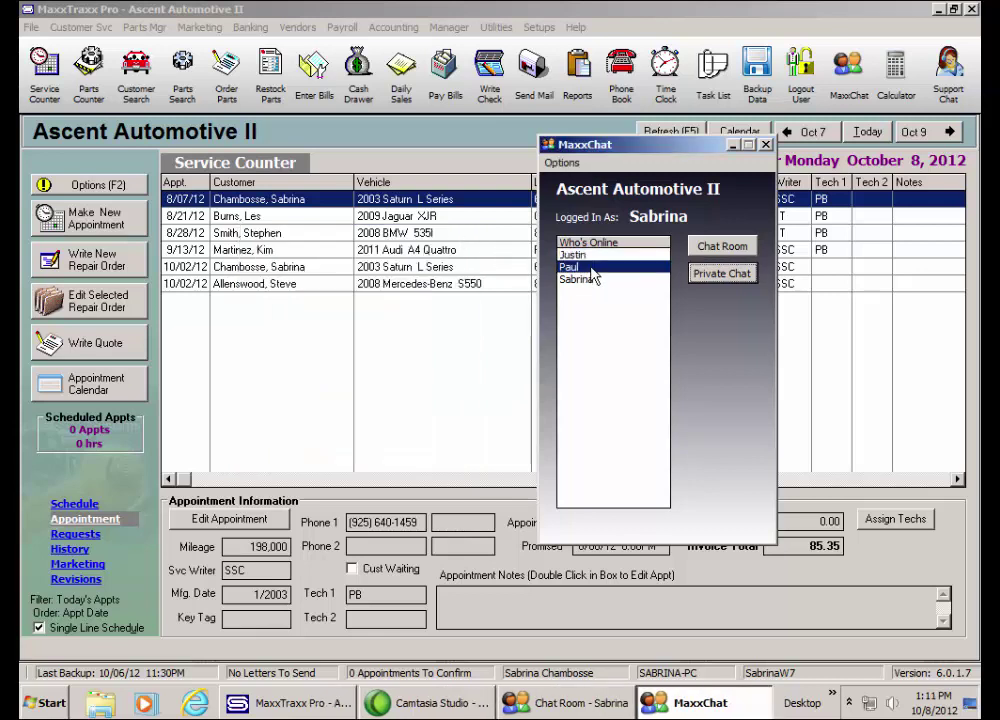
{"action": "left_click", "coordinate": [721, 274]}
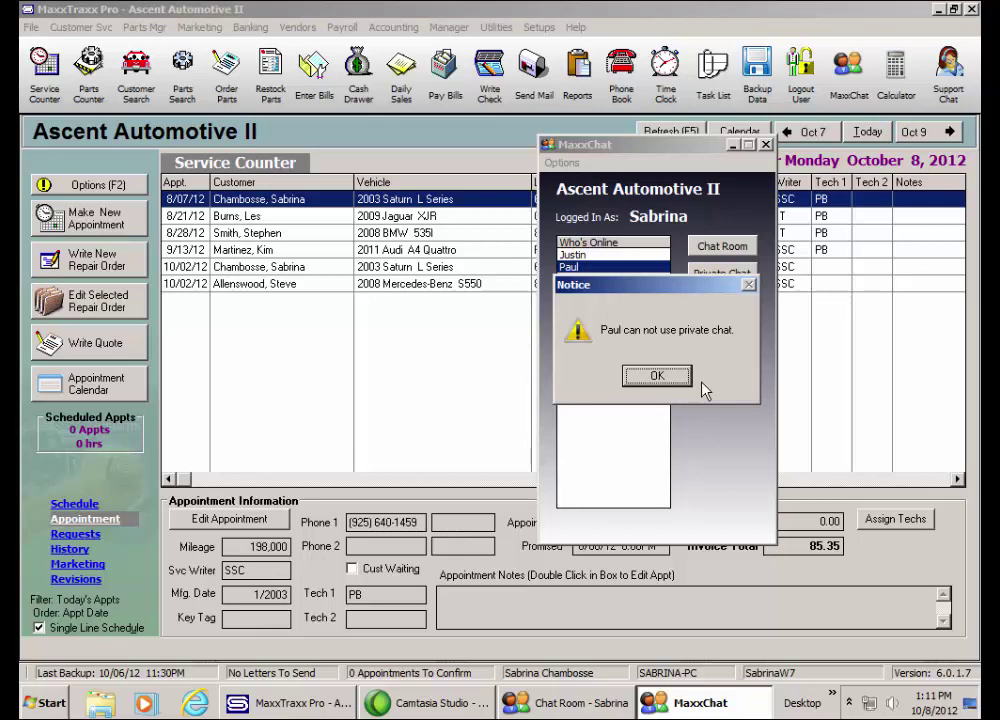
{"action": "left_click", "coordinate": [660, 378]}
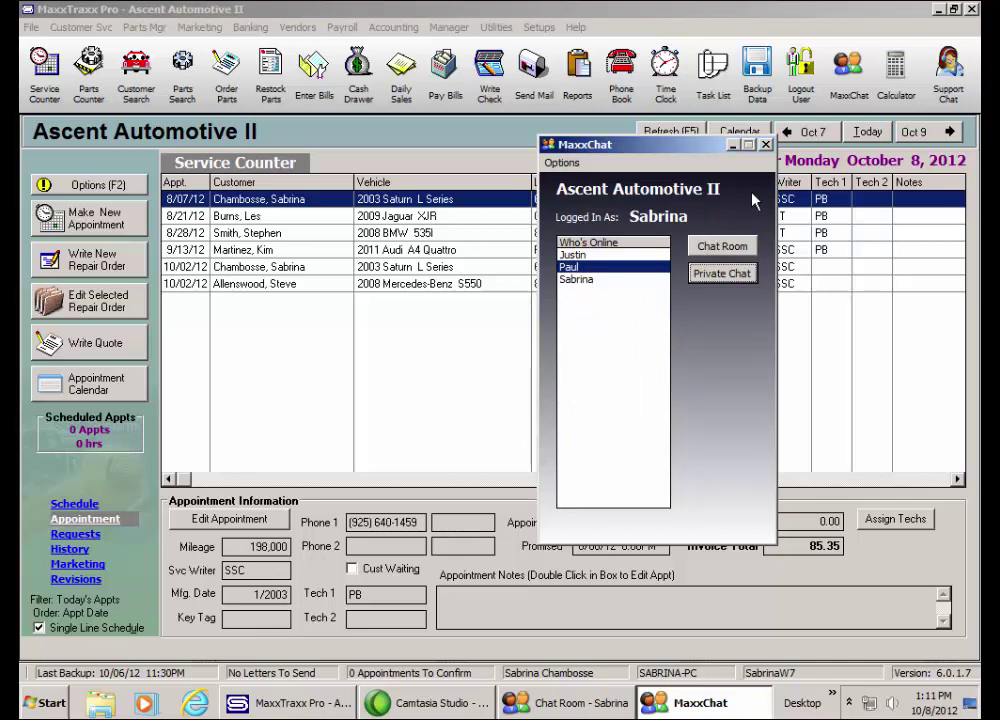
{"action": "left_click", "coordinate": [731, 145]}
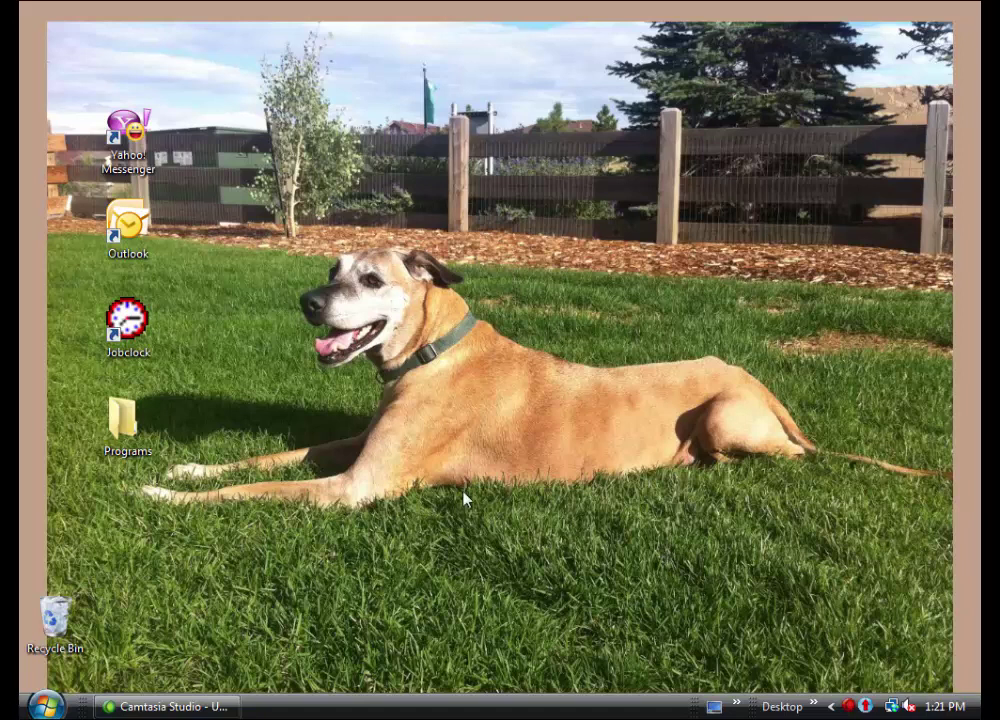
Step: Launch JobClock, enter the employee code, and open MaxxChat from the login screen
{"action": "double_click", "coordinate": [128, 325]}
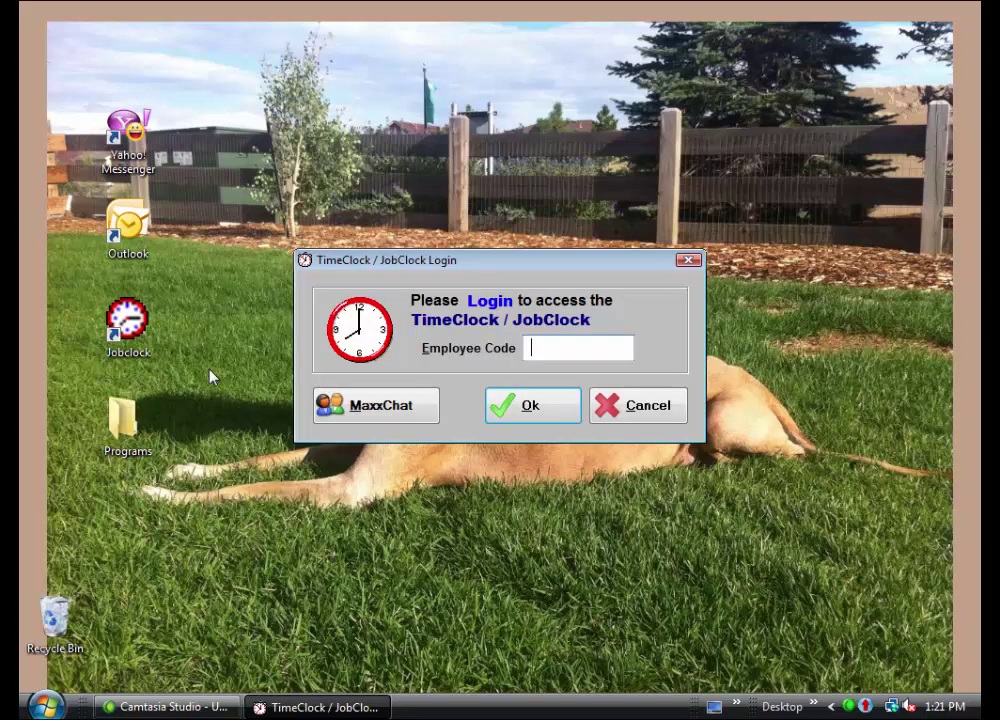
{"action": "type", "text": "PB"}
{"action": "left_click", "coordinate": [397, 424]}
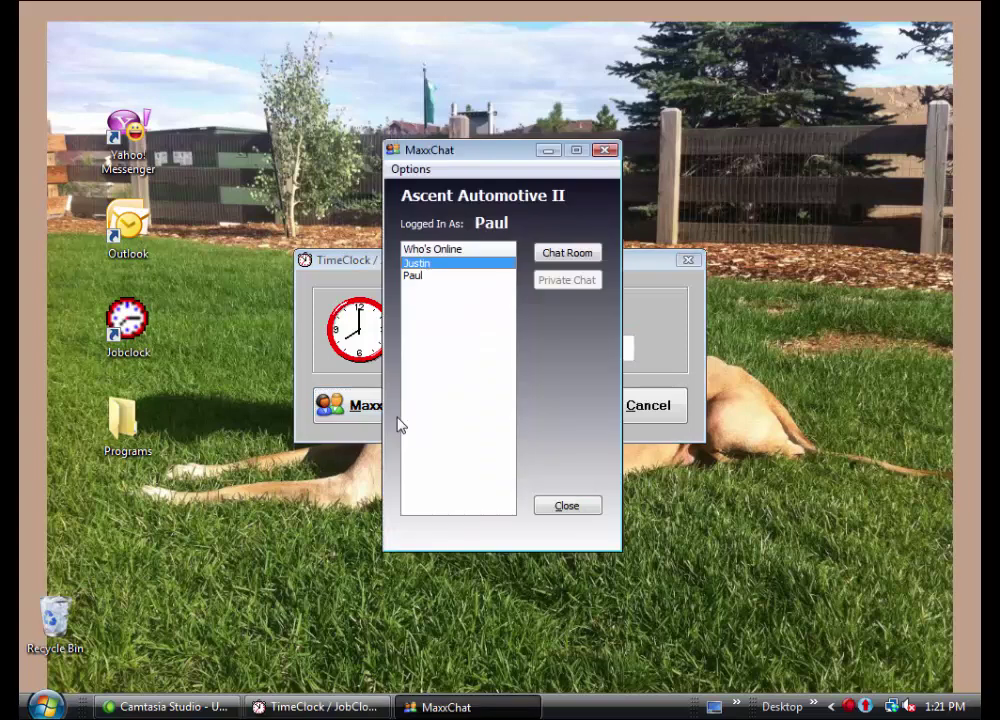
Step: Join the group chat room and post the greeting 'Hi guys'
{"action": "left_click", "coordinate": [557, 258]}
{"action": "type", "text": "Hi guys"}
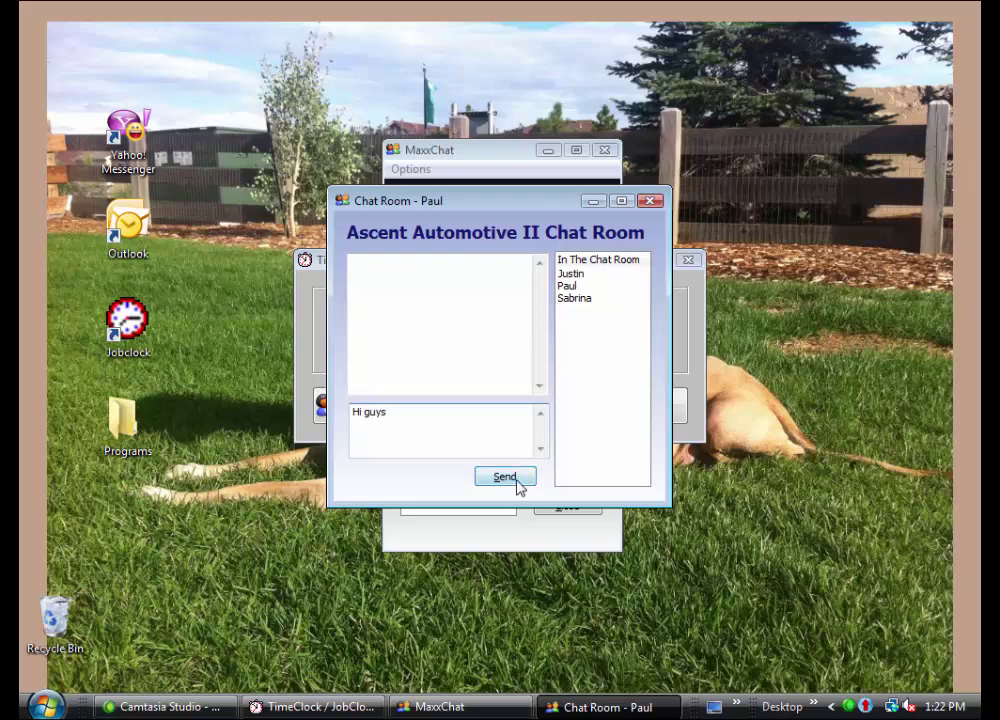
{"action": "left_click", "coordinate": [505, 477]}
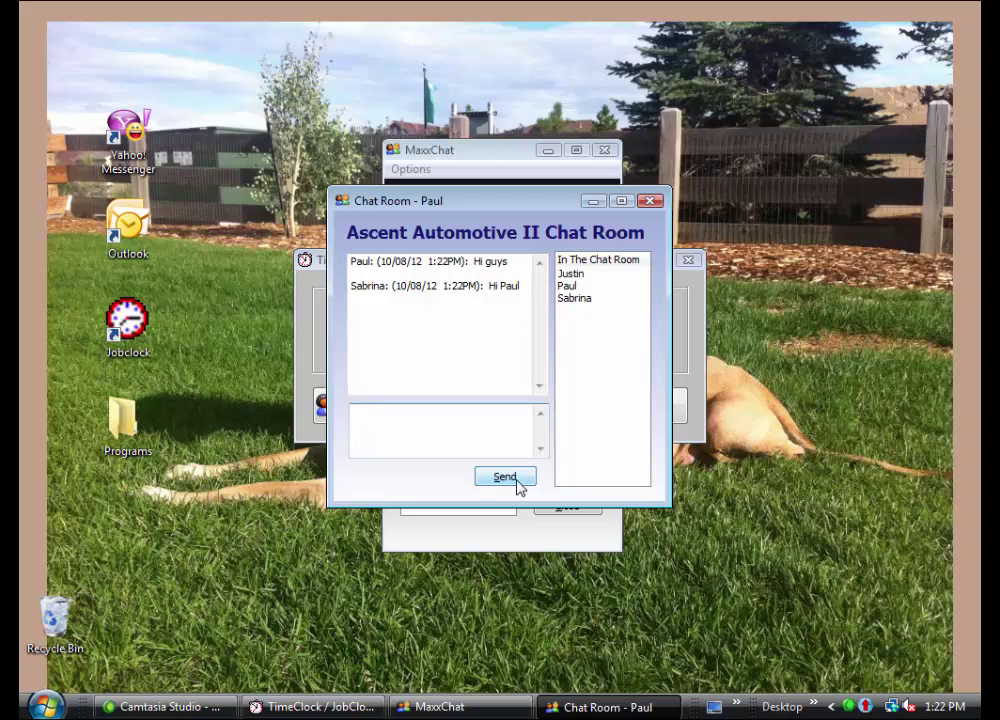
Step: Alt+Tab through the open windows to switch to the desktop
{"action": "key", "text": "alt+Tab"}
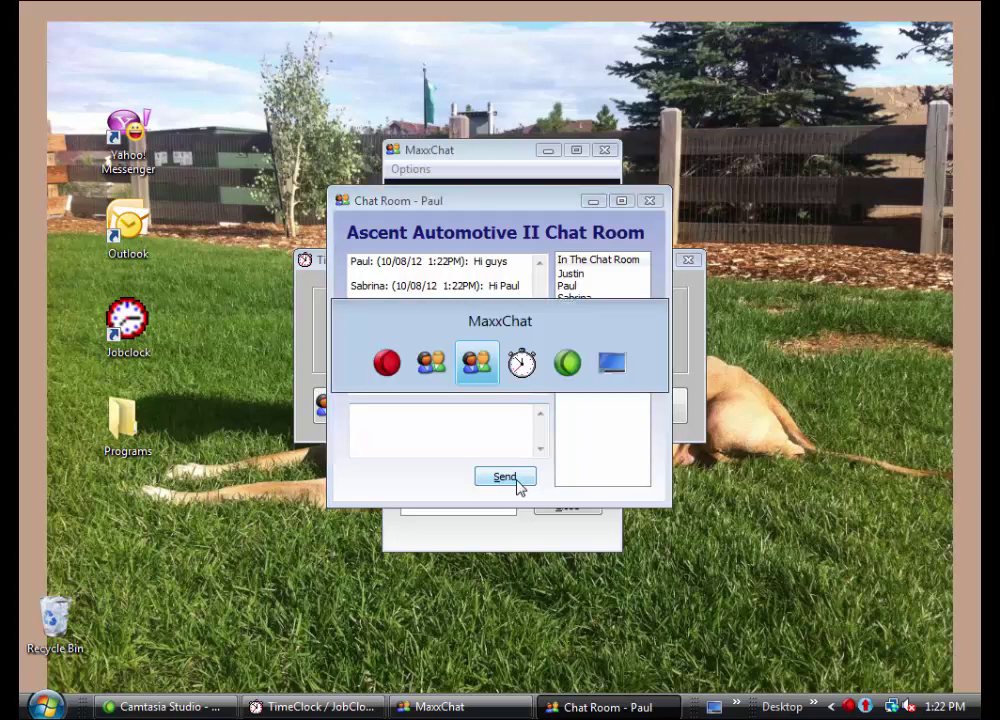
{"action": "key", "text": "alt+Tab"}
{"action": "key", "text": "alt+Tab"}
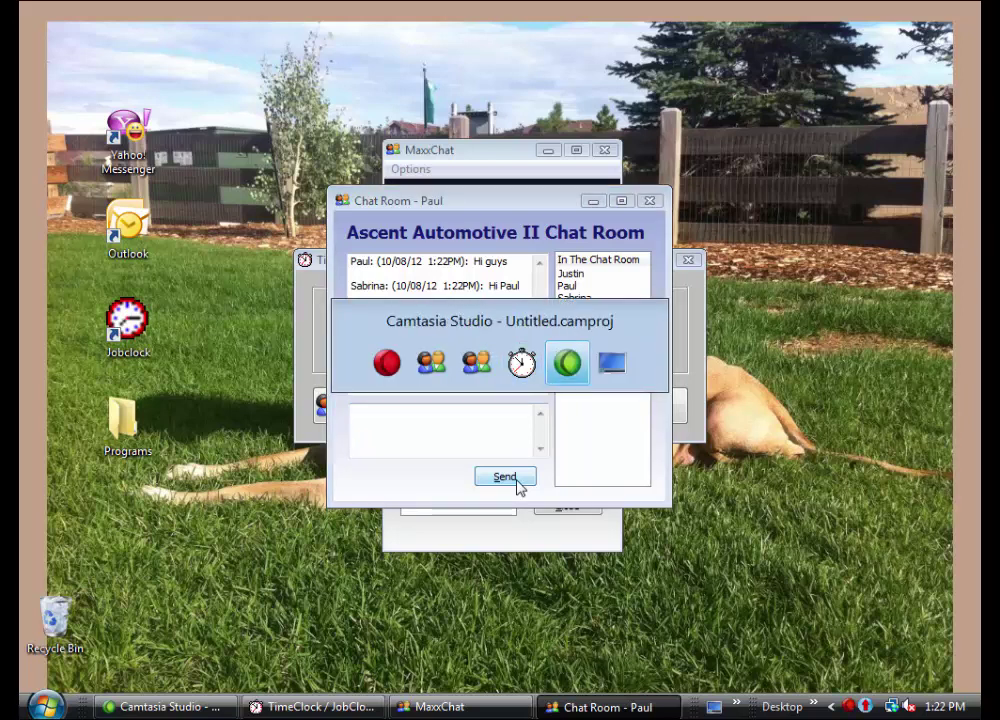
{"action": "key", "text": "alt+Tab"}
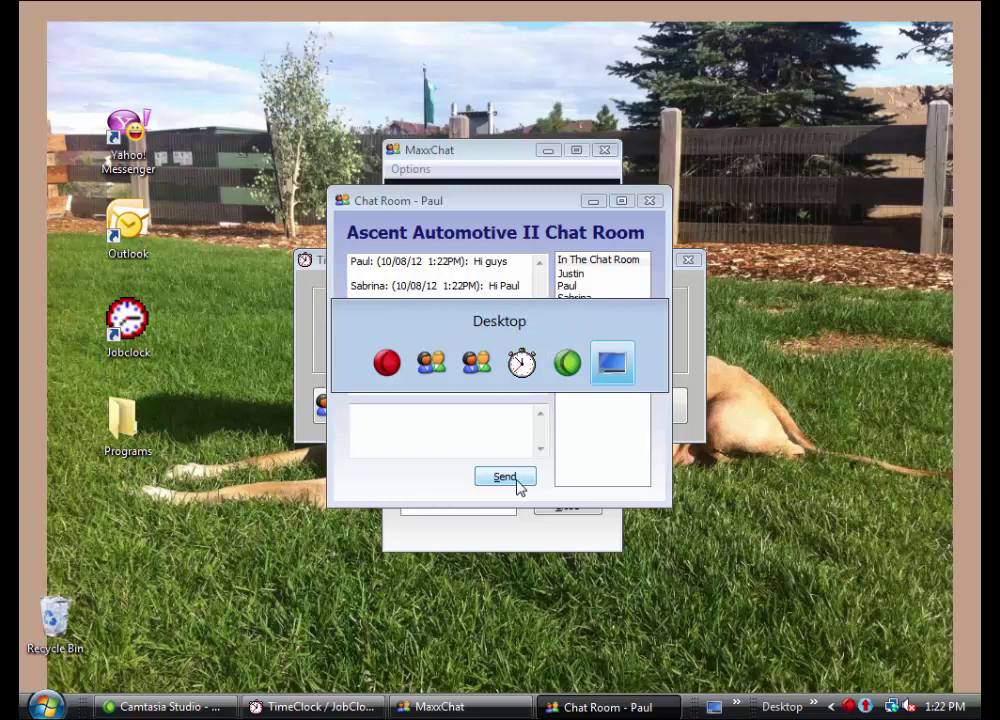